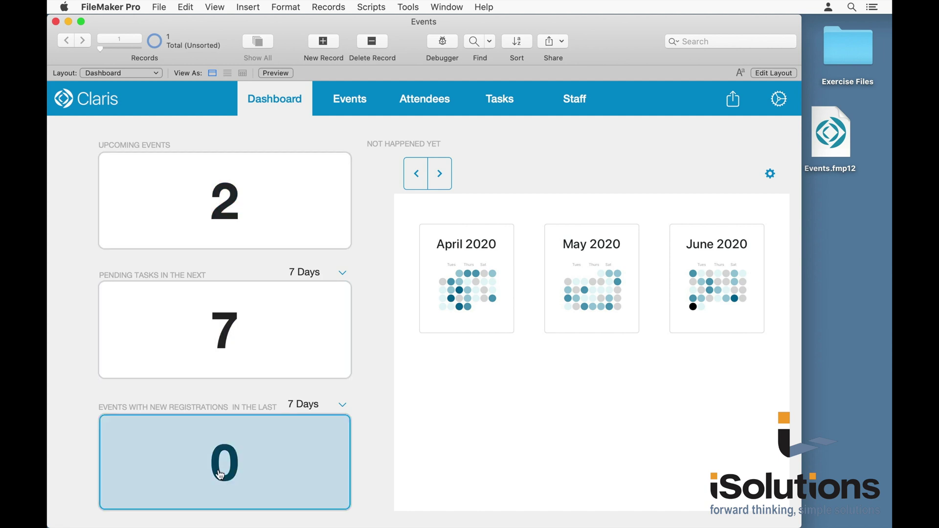
# - List the two upcoming events, return to the dashboard, and open Setup, leaving Company Info empty
pyautogui.click(234, 209)
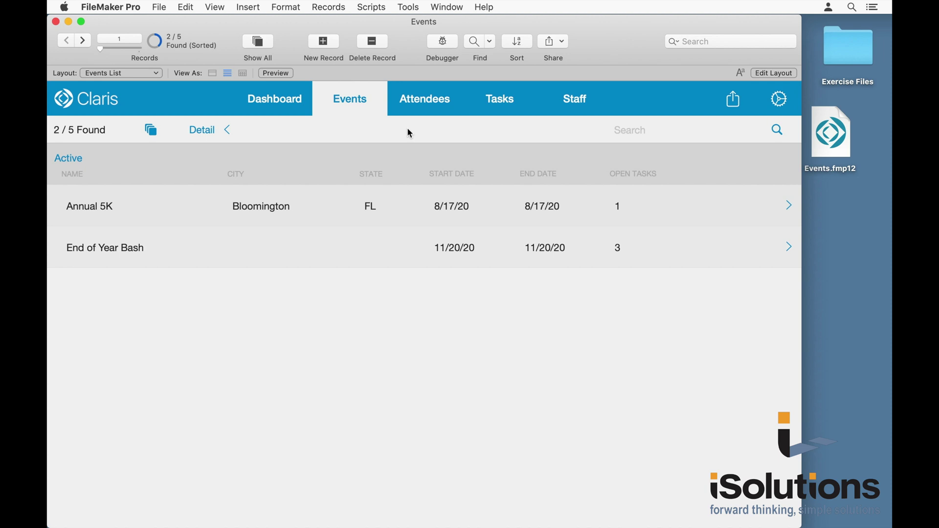
pyautogui.click(288, 100)
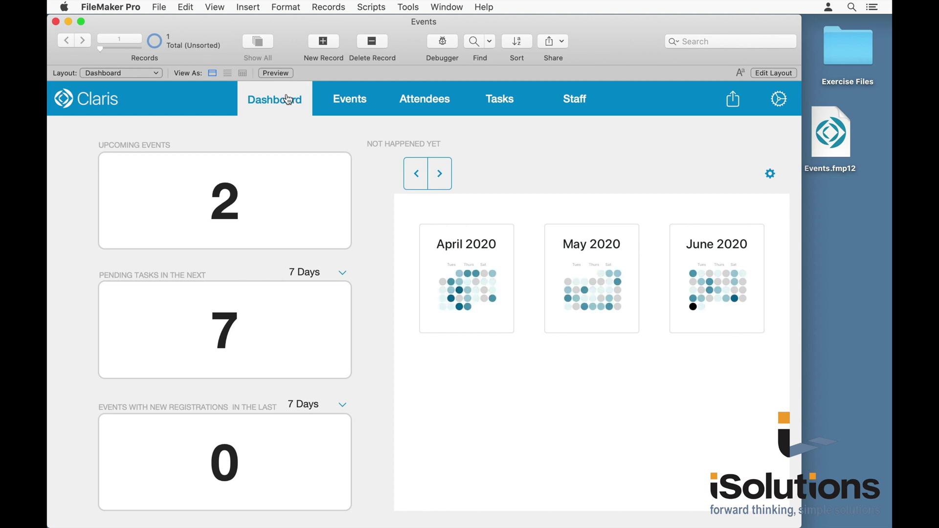
pyautogui.click(779, 103)
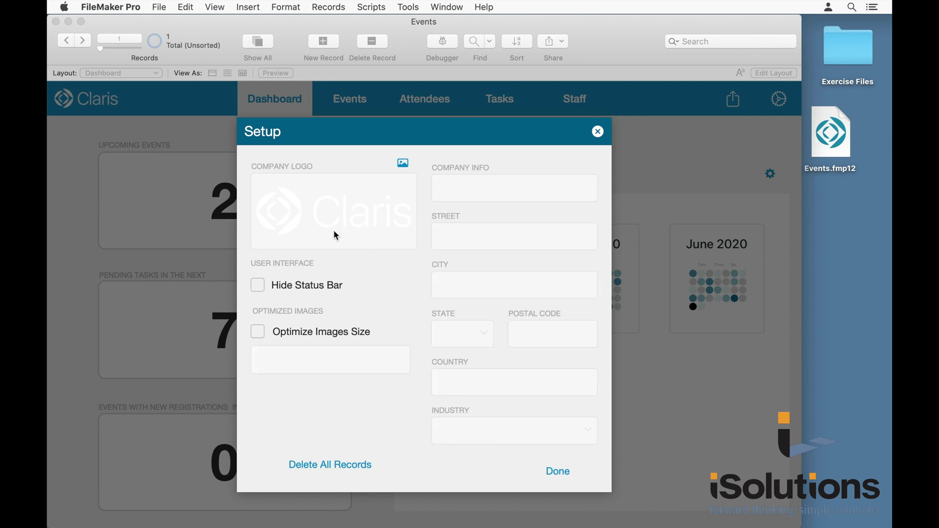
pyautogui.click(480, 188)
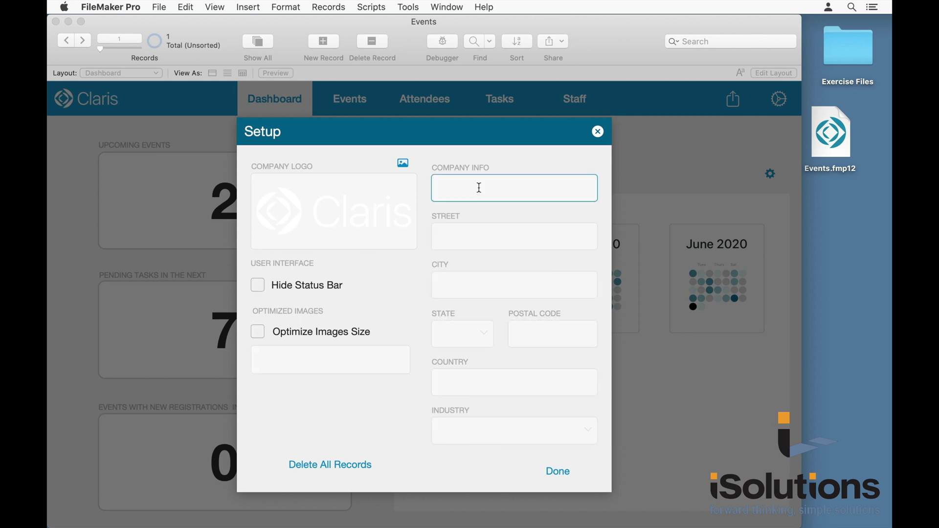
pyautogui.click(379, 283)
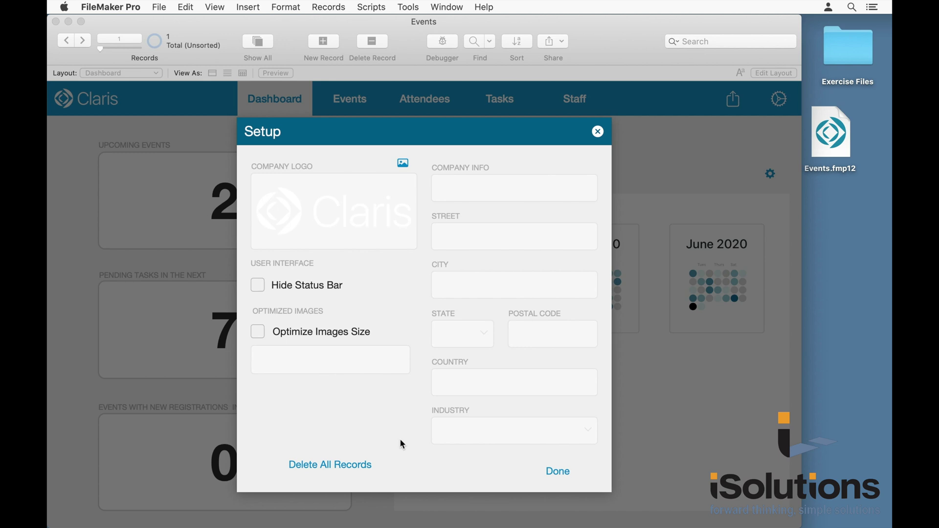
# - Close Setup and open Manage Database via File > Manage > Database, showing the Tables list
pyautogui.click(598, 131)
pyautogui.click(159, 6)
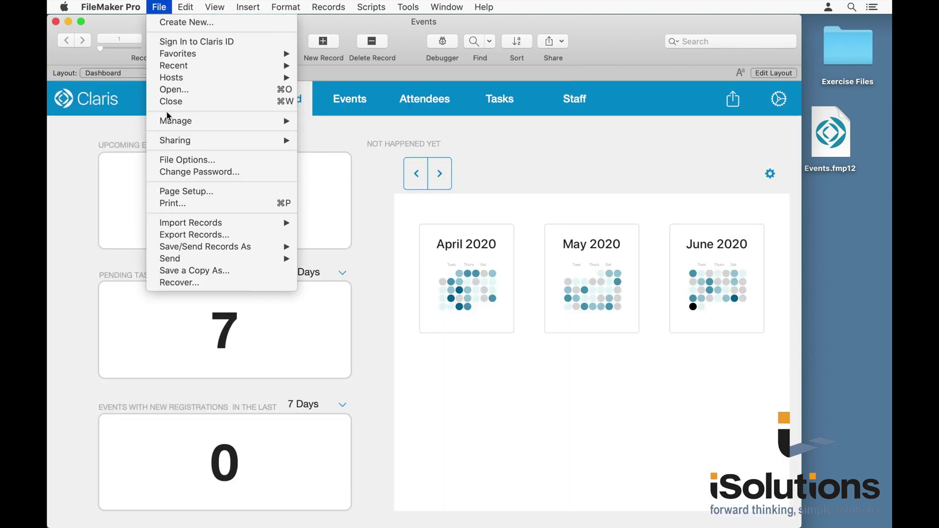
pyautogui.moveTo(168, 121)
pyautogui.click(345, 122)
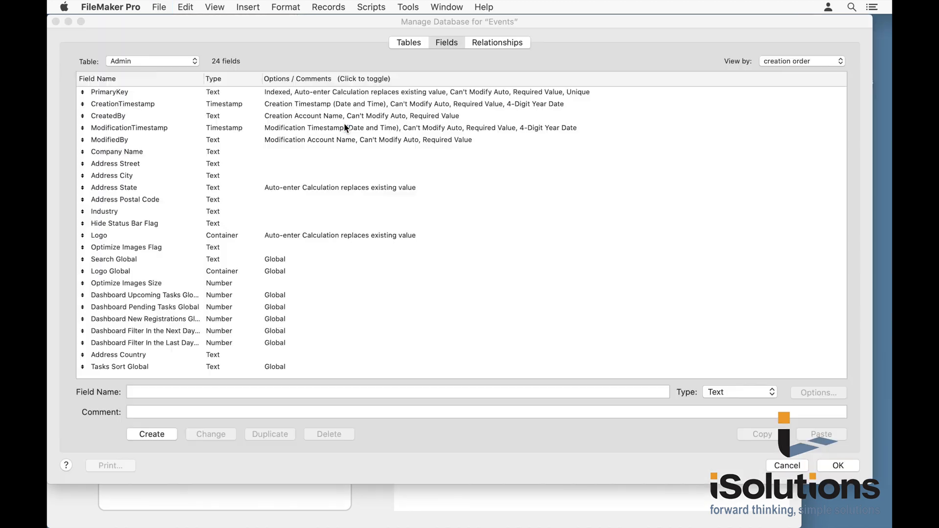
pyautogui.click(408, 44)
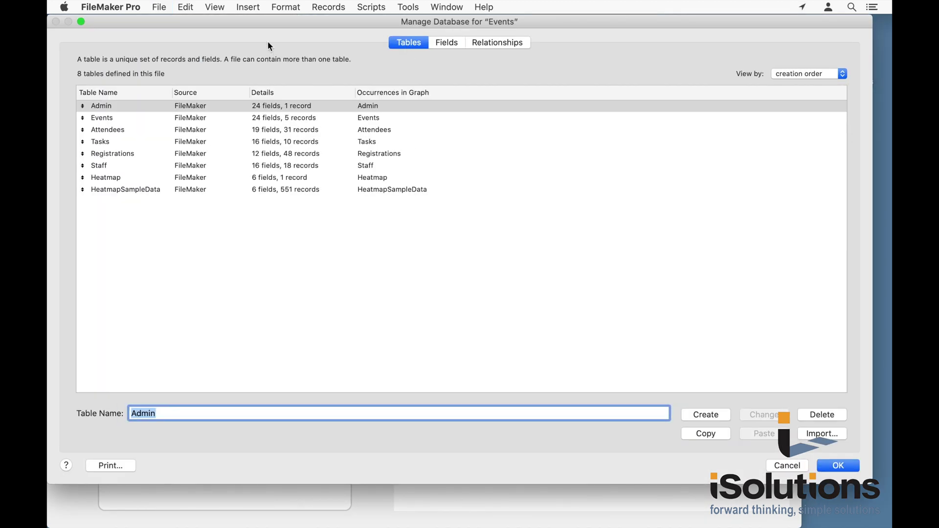
# - Look over the Heatmap and HeatmapSampleData tables, then open the Events table's fields
pyautogui.click(109, 179)
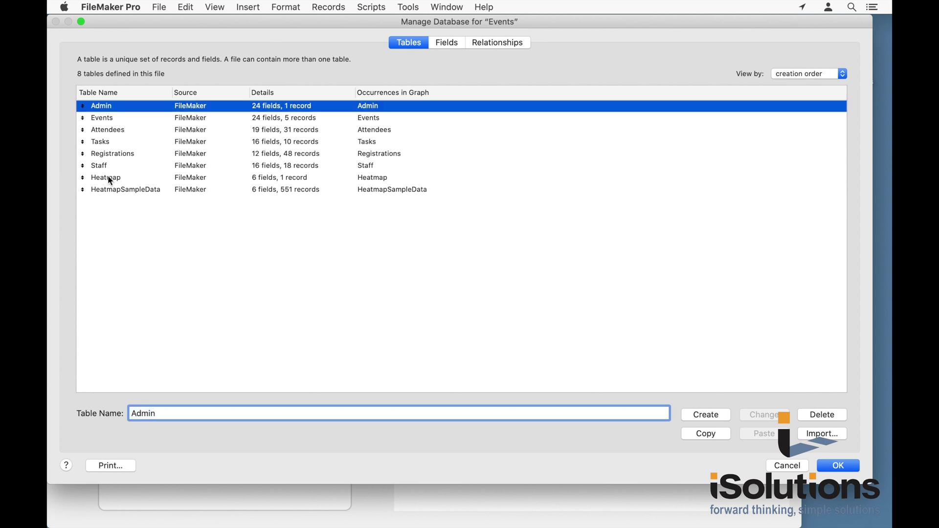
pyautogui.click(129, 191)
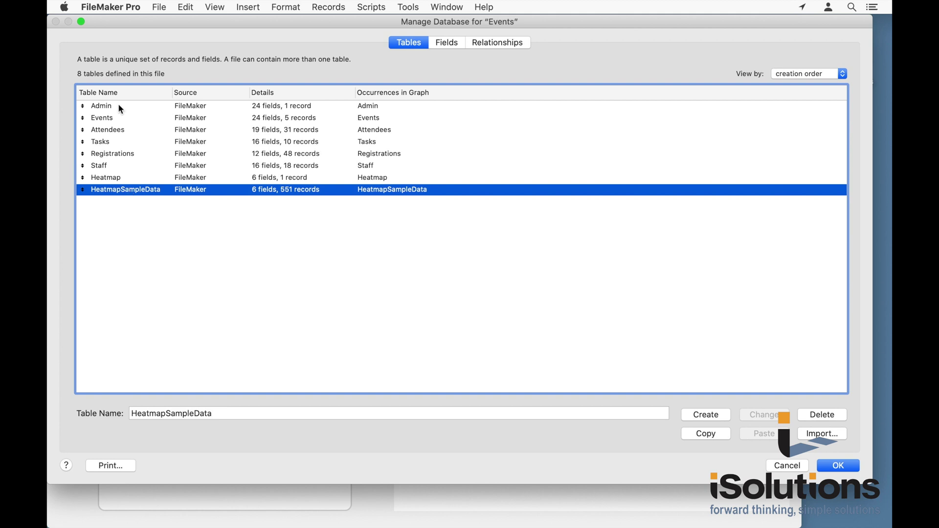
pyautogui.click(115, 118)
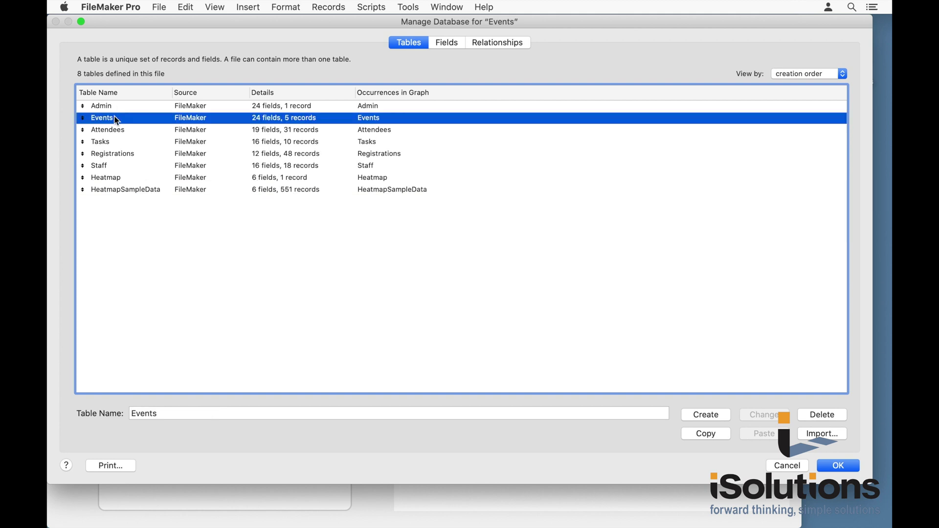
pyautogui.doubleClick(114, 118)
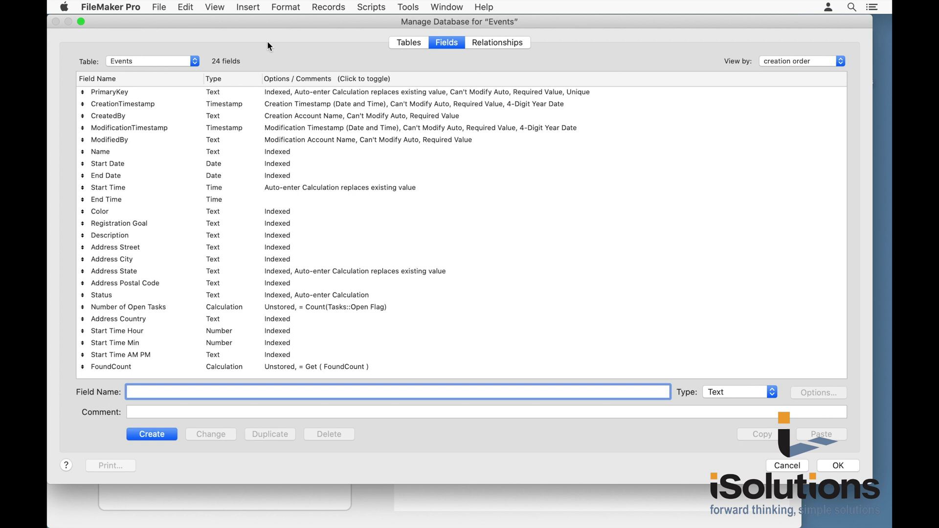
# - Inspect the Events fields PrimaryKey, Address Street and Number of Open Tasks, then view the relationships graph
pyautogui.click(141, 93)
pyautogui.keyDown('shift'); pyautogui.click(140, 126); pyautogui.keyUp('shift')
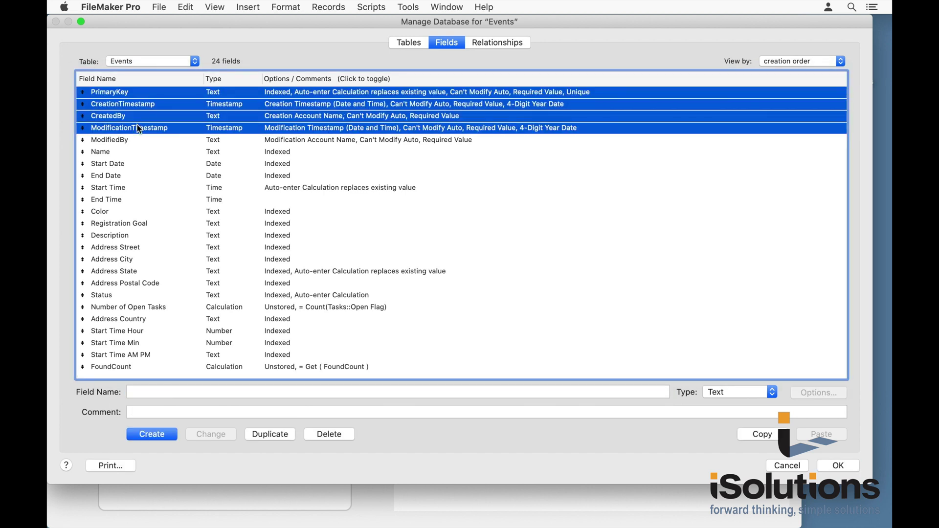
pyautogui.click(137, 248)
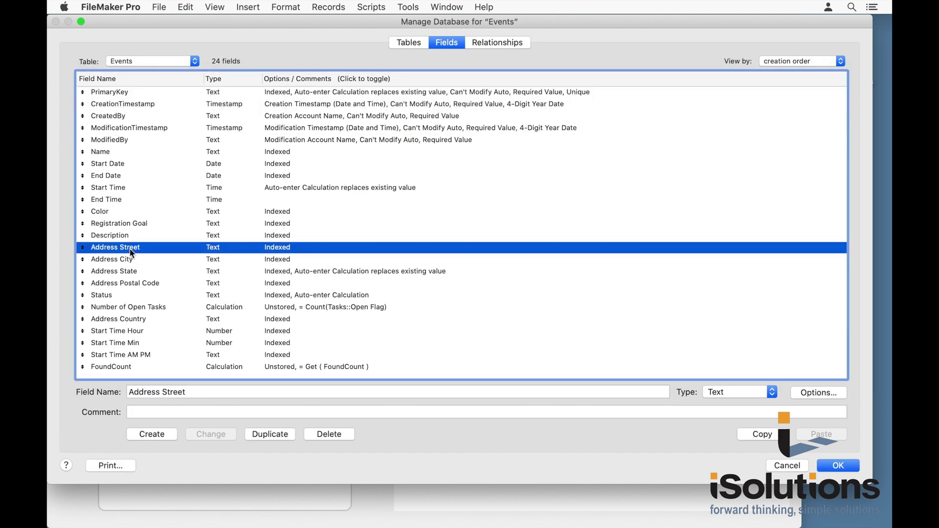
pyautogui.click(135, 308)
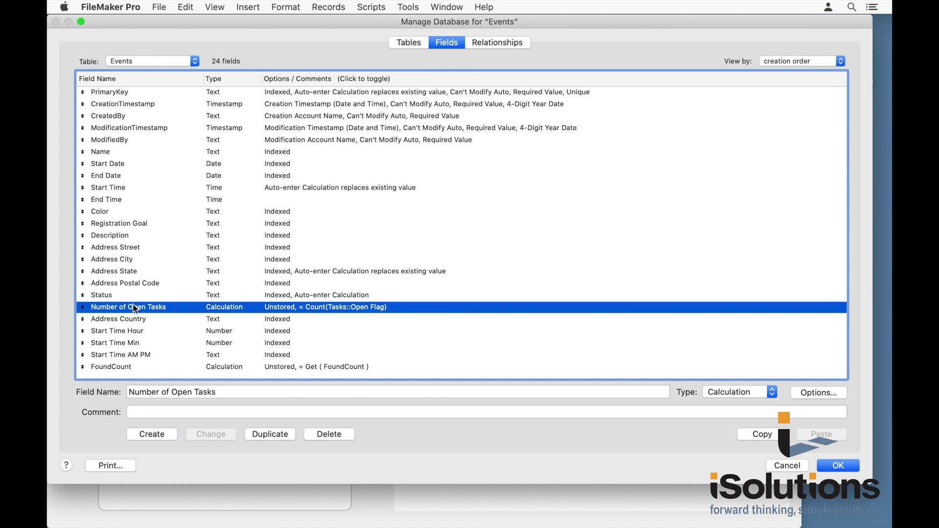
pyautogui.click(502, 44)
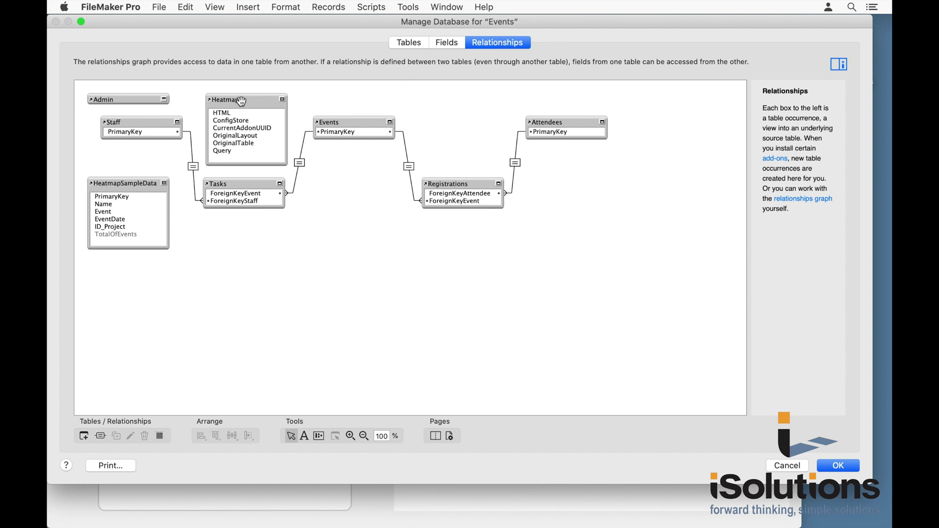
# - Move Heatmap below HeatmapSampleData, inspect the Admin and Staff tables, and save the schema with OK
pyautogui.moveTo(239, 100); pyautogui.dragTo(123, 265)
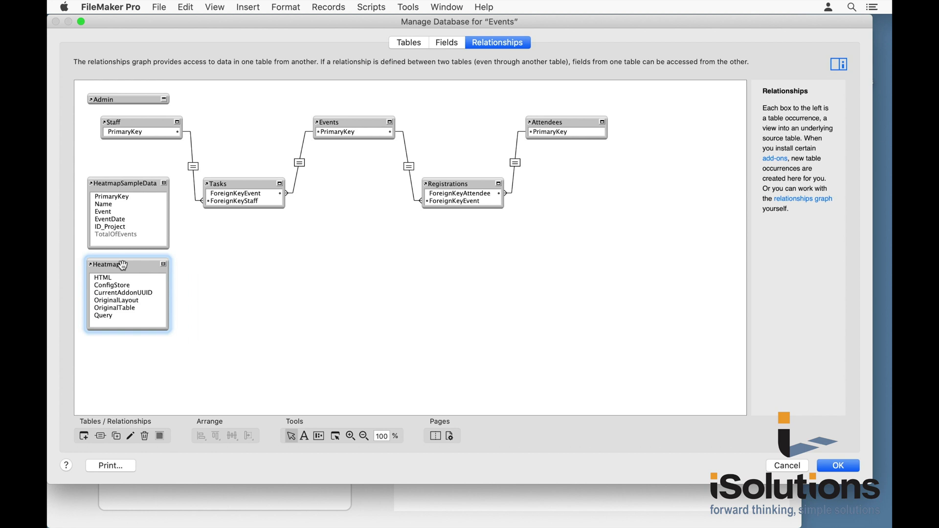
pyautogui.click(141, 182)
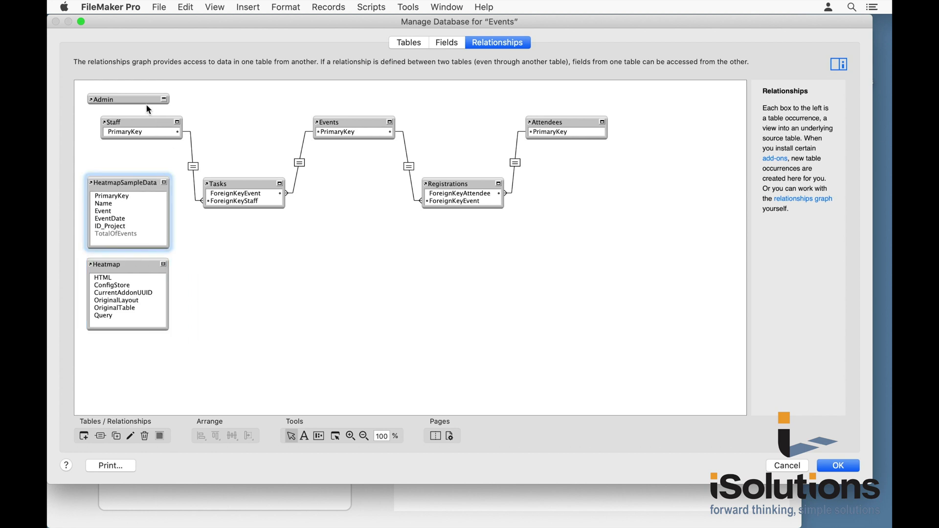
pyautogui.click(134, 98)
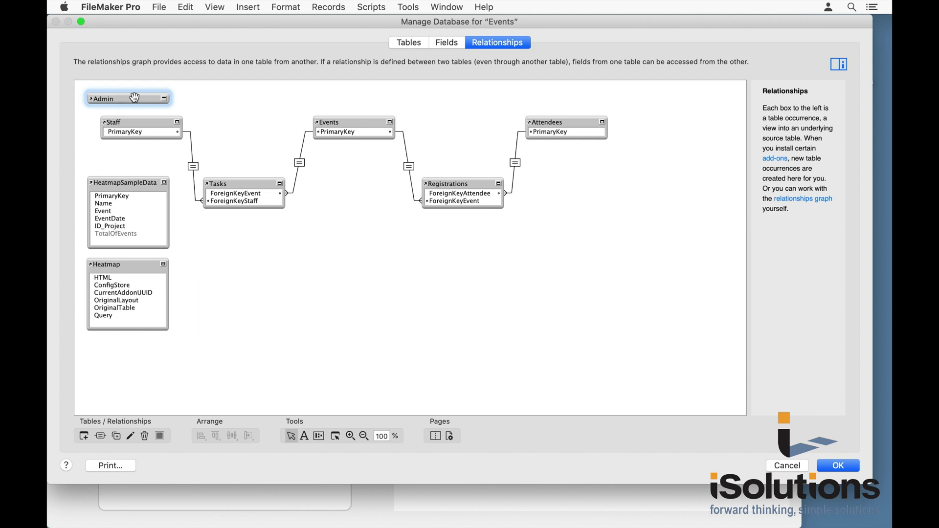
pyautogui.click(145, 122)
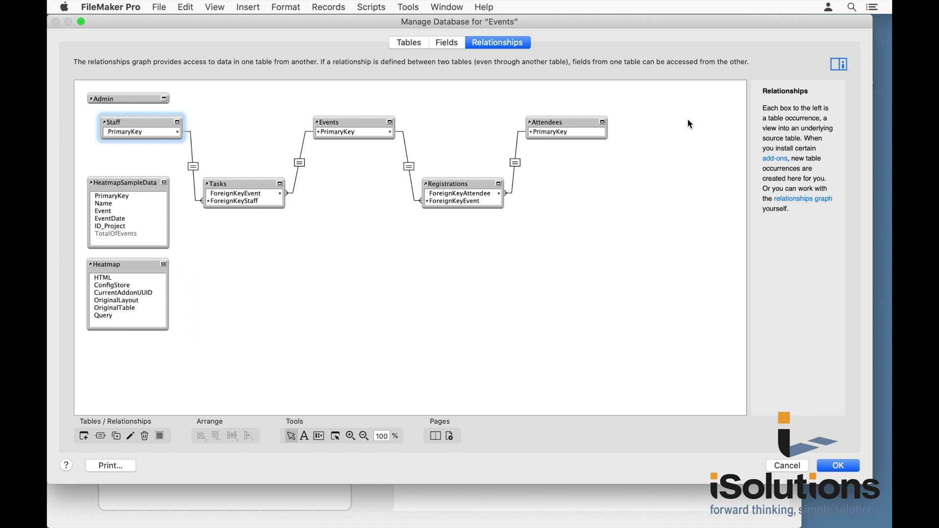
pyautogui.click(839, 466)
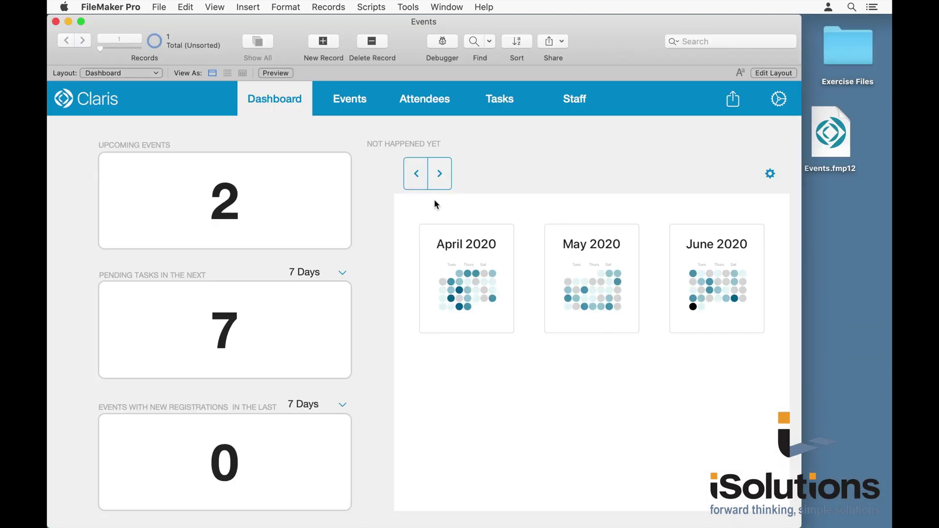
# - Open the detailed events view and browse End of Year Bash and Annual 5K
pyautogui.click(350, 100)
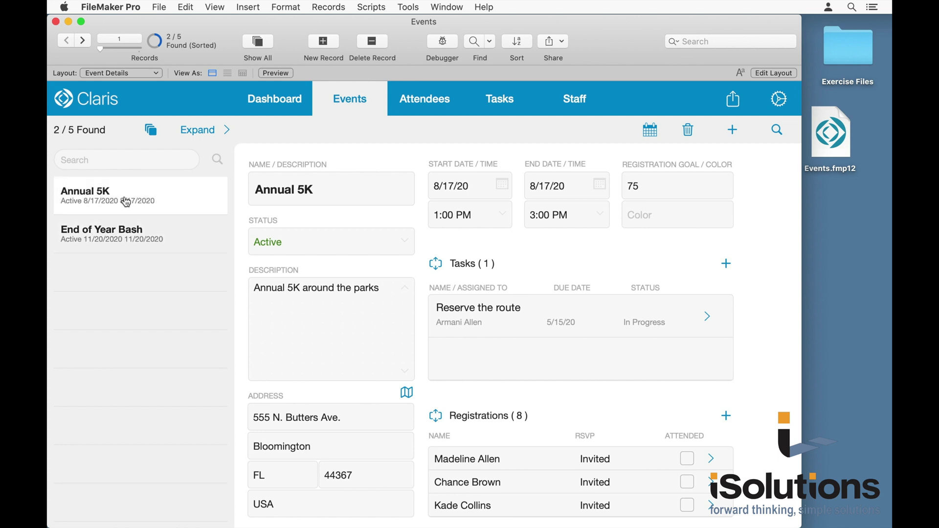
pyautogui.click(124, 235)
pyautogui.click(118, 201)
# - Search events for 'annual', show all five again, then list End of Year Bash among all events
pyautogui.click(95, 158)
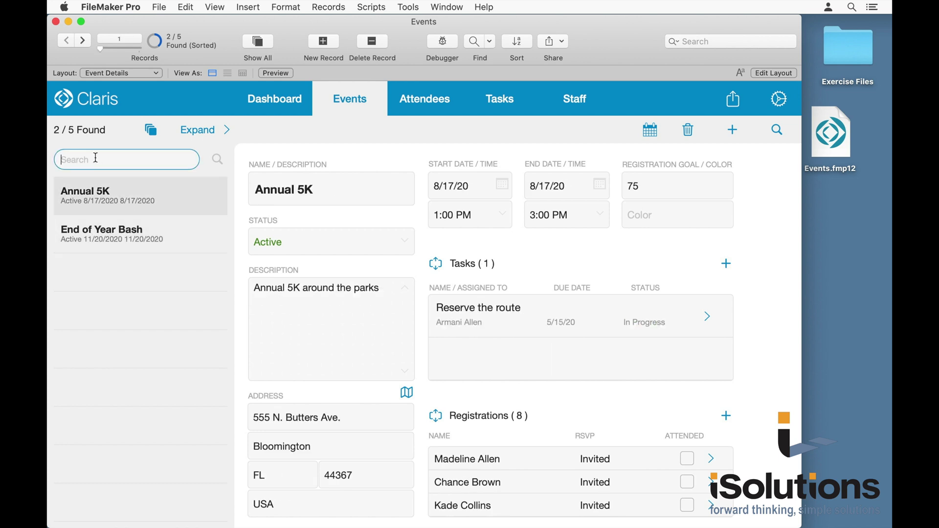
pyautogui.write('annual')
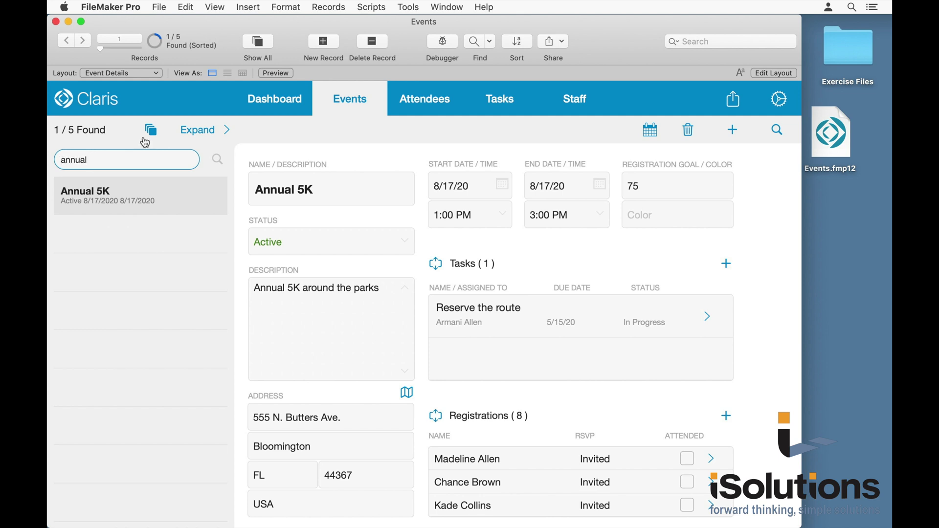
pyautogui.click(153, 133)
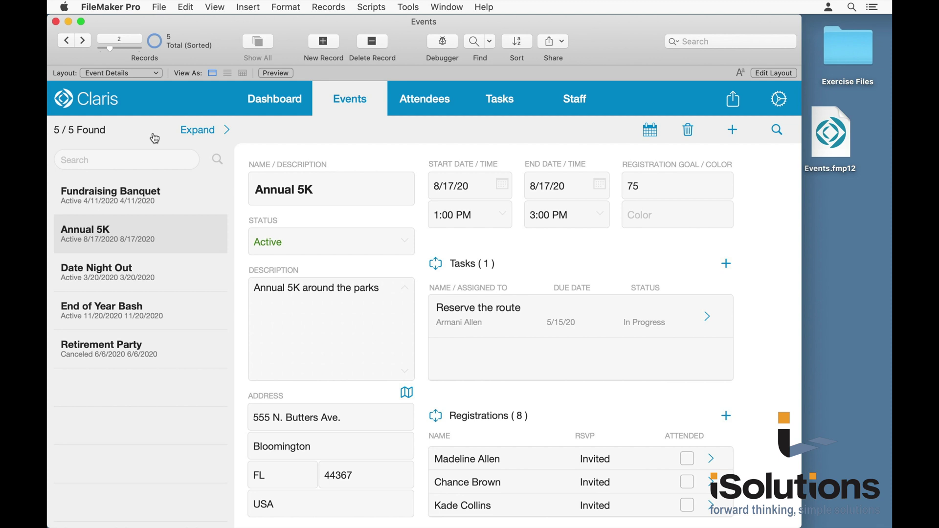
pyautogui.click(104, 313)
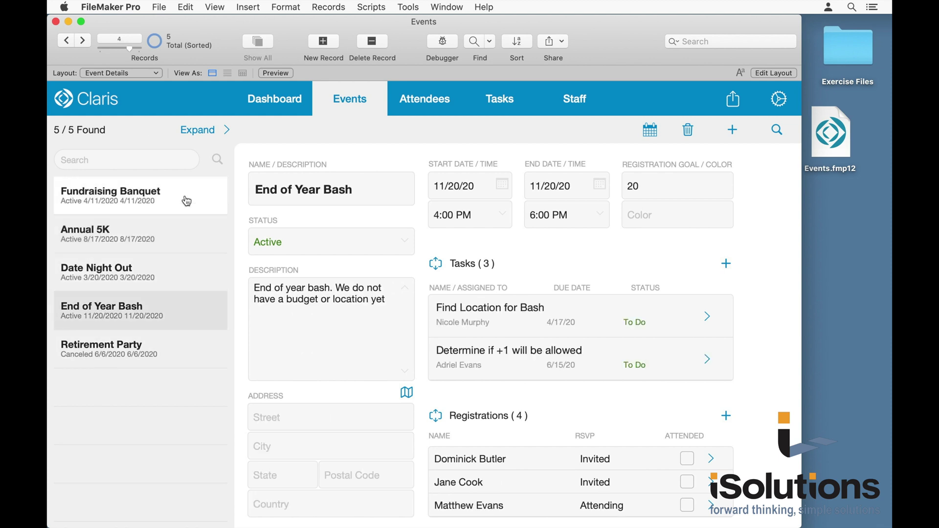
pyautogui.click(205, 135)
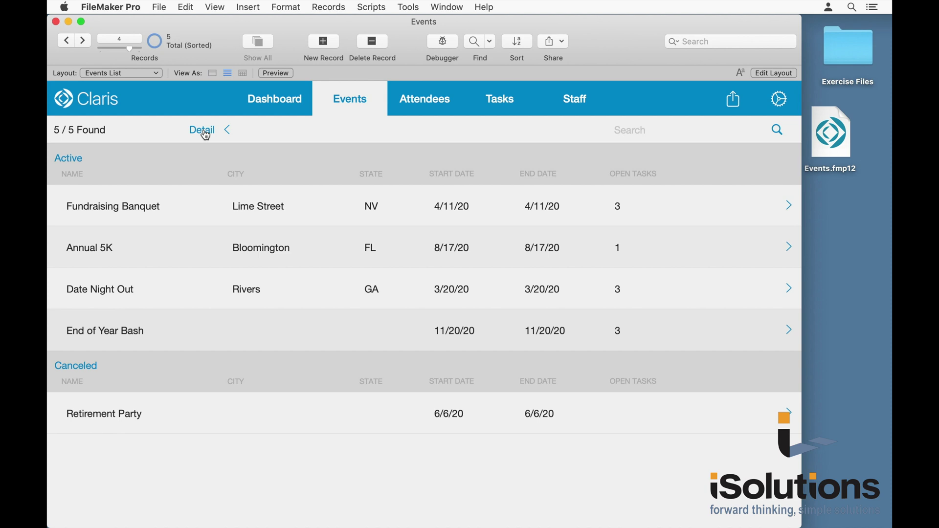
# - Return End of Year Bash to Event Details, view its three tasks card, then close it
pyautogui.click(202, 130)
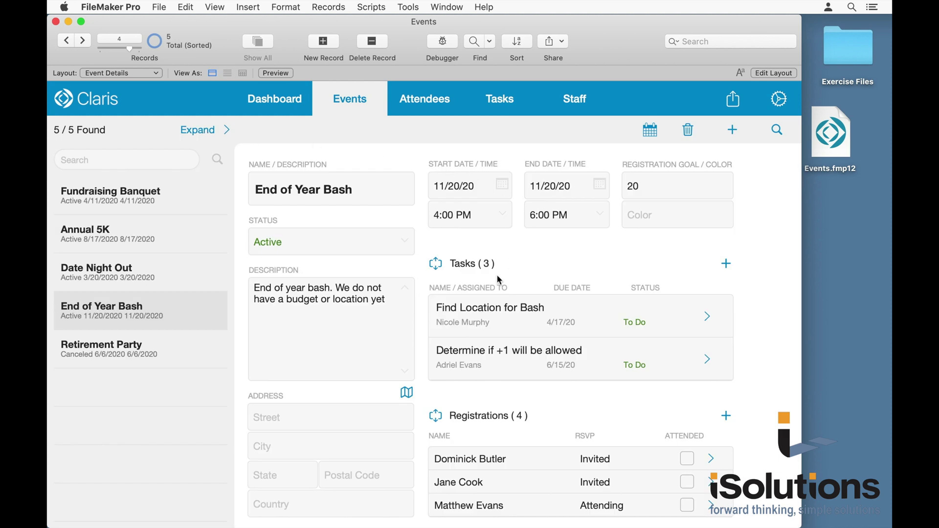
pyautogui.click(435, 264)
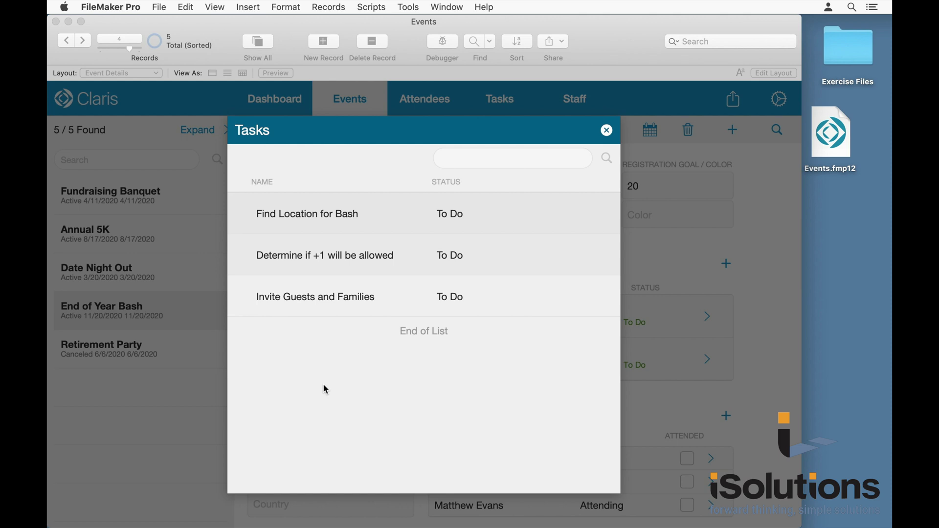
pyautogui.click(606, 130)
# - Show Phone Choose Event, enter Layout mode with Cmd+L, and step forward to Phone Attendee List
pyautogui.click(104, 74)
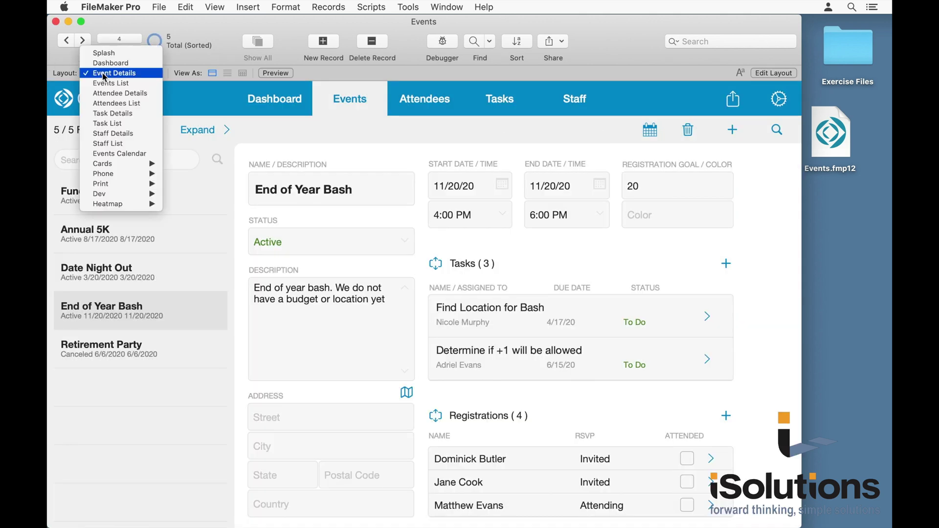
pyautogui.moveTo(137, 175)
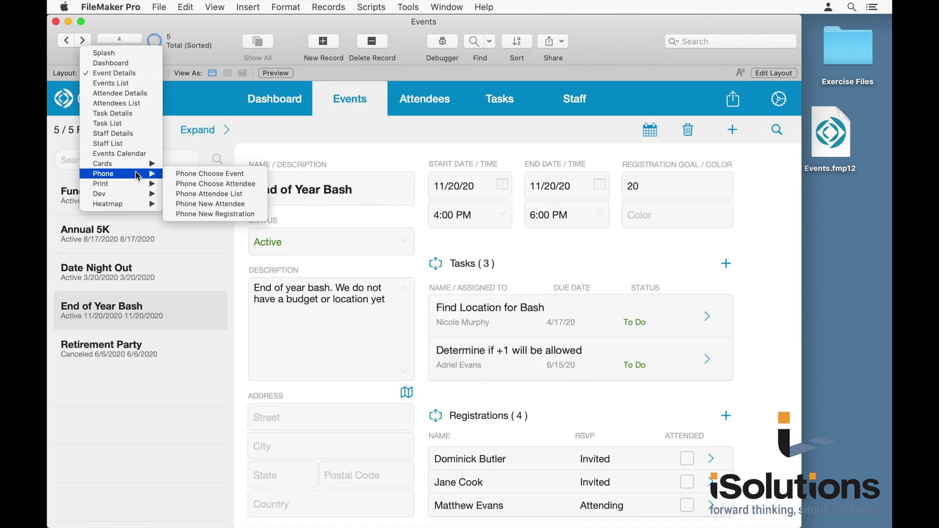
pyautogui.click(212, 176)
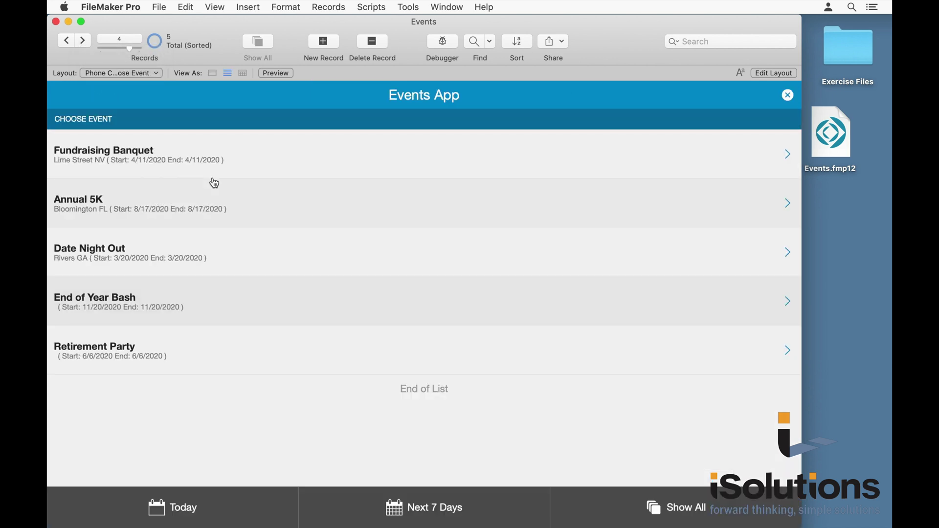
pyautogui.press('super+l')
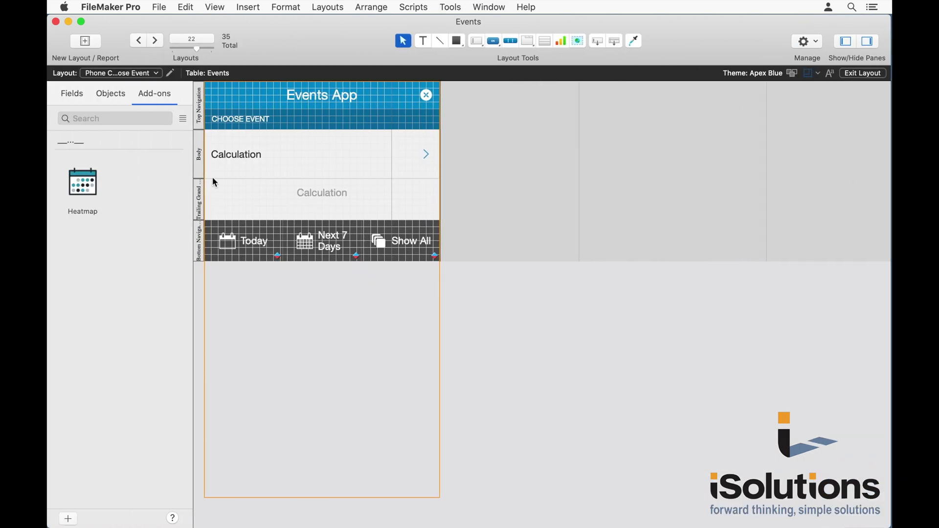
pyautogui.click(155, 41)
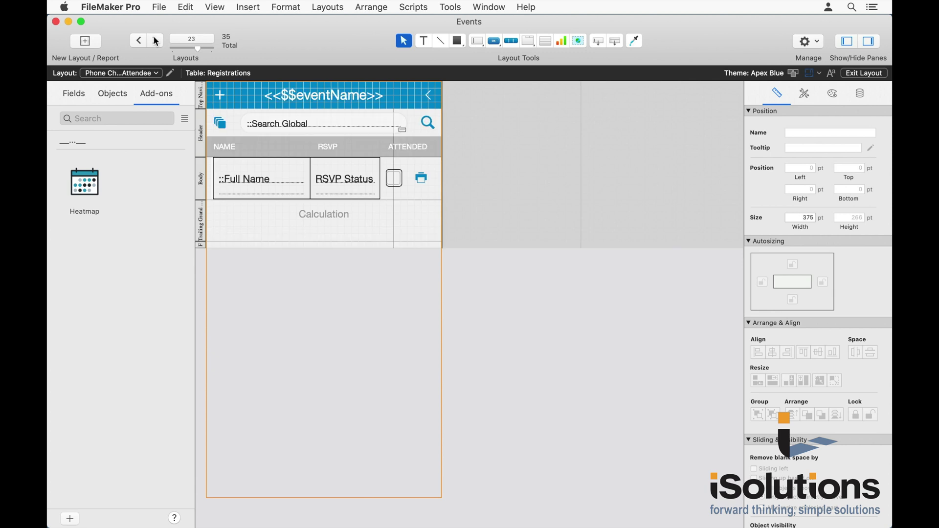
pyautogui.click(155, 41)
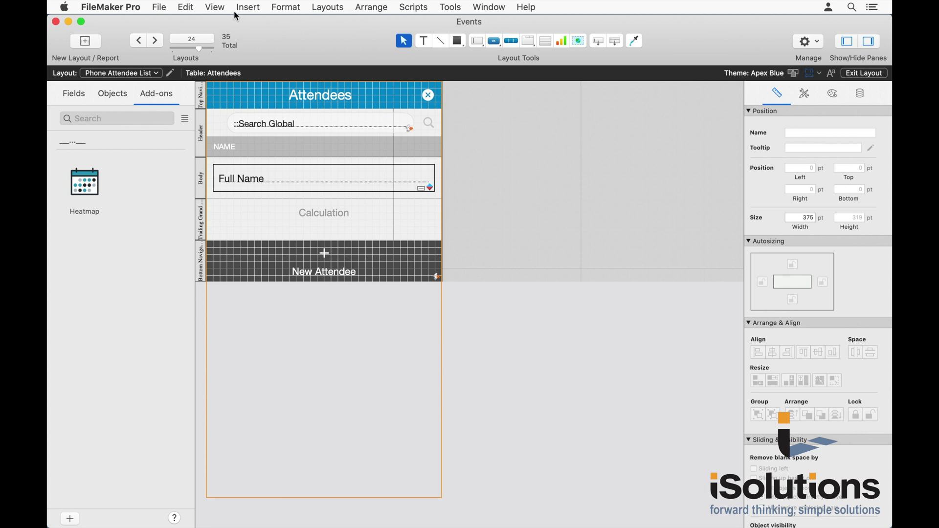
# - Open Scripts > Script Workspace and scroll through the Open File script's steps
pyautogui.click(414, 6)
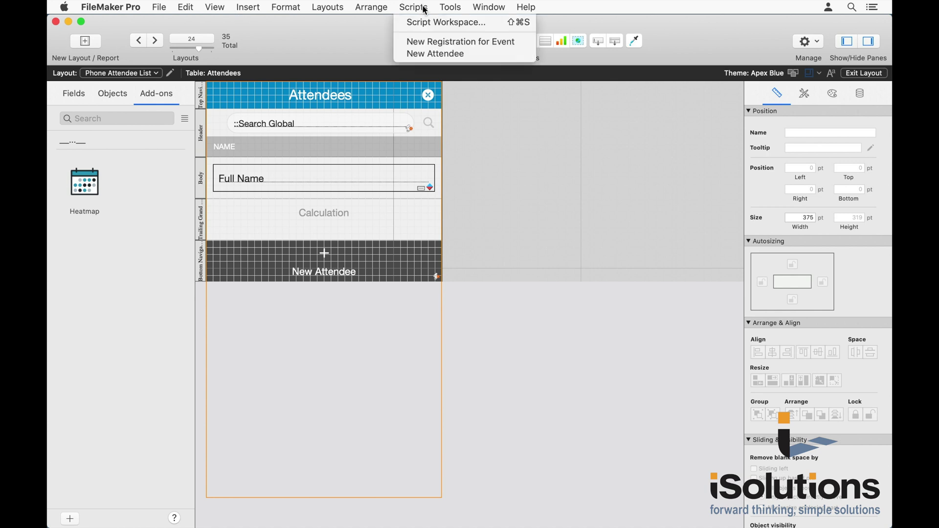
pyautogui.click(423, 23)
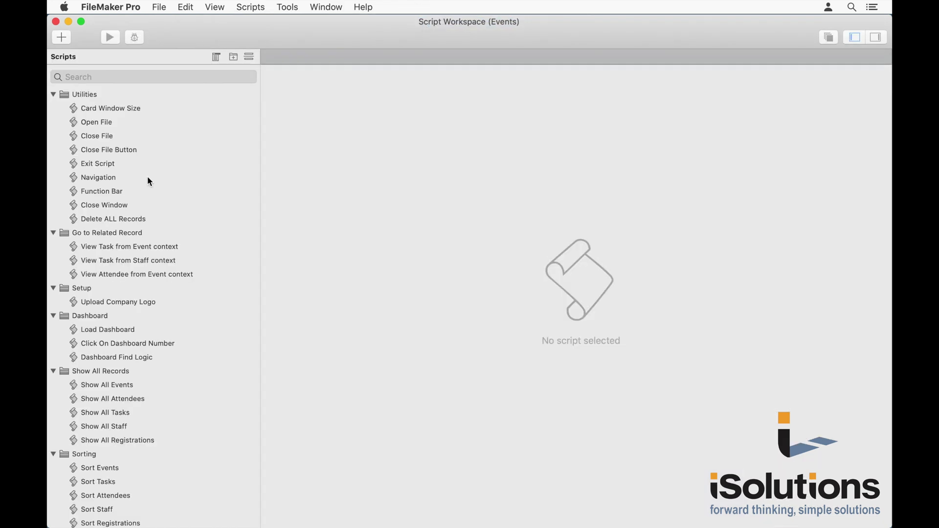
pyautogui.click(108, 121)
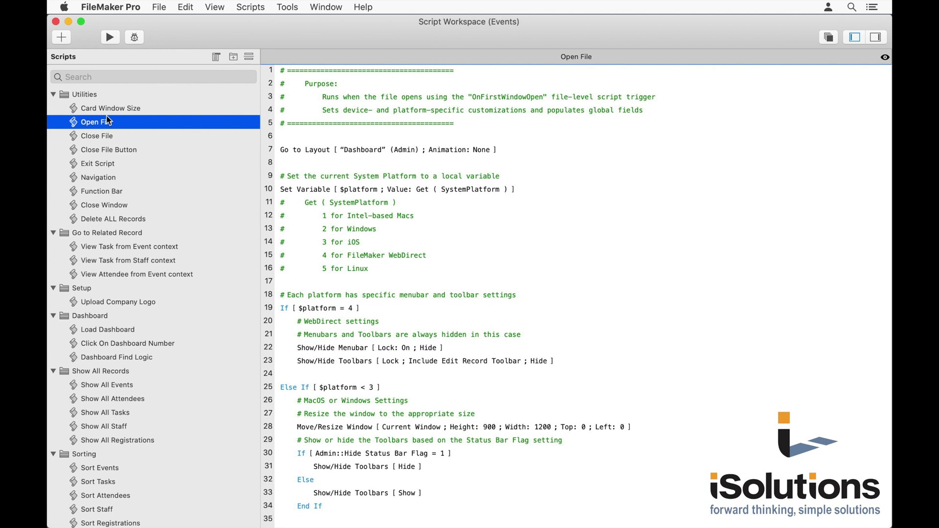
pyautogui.scroll(-10, 427, 389)
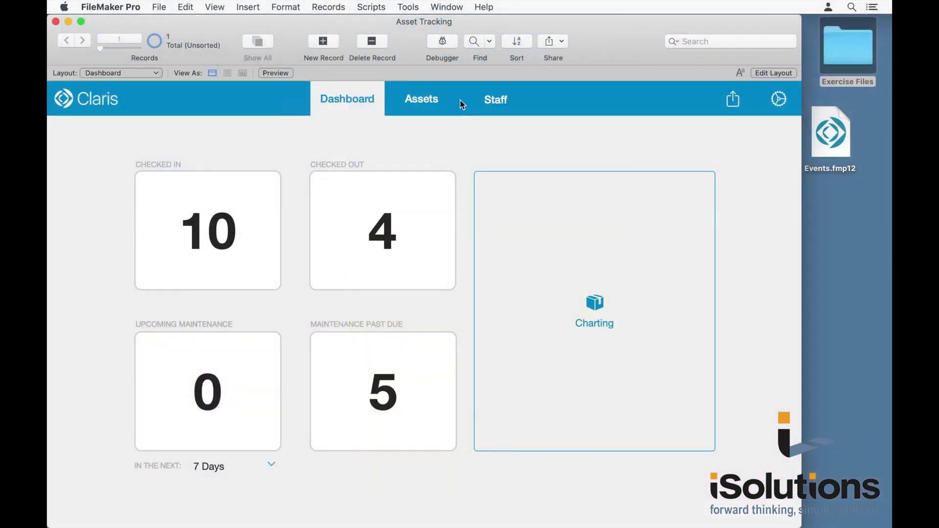
# - Browse the Asset Tracking assets, Donations donors, and Risus Consulting's full contacts list
pyautogui.click(435, 101)
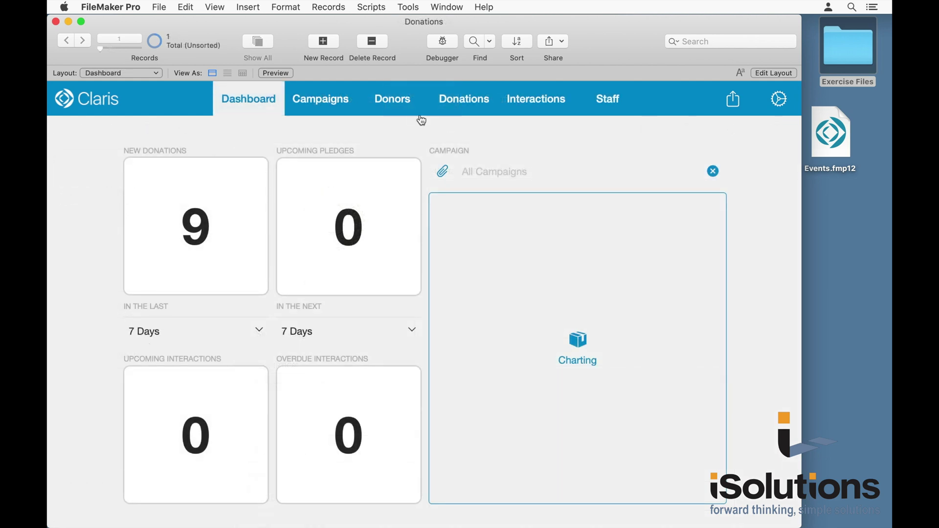
pyautogui.click(411, 110)
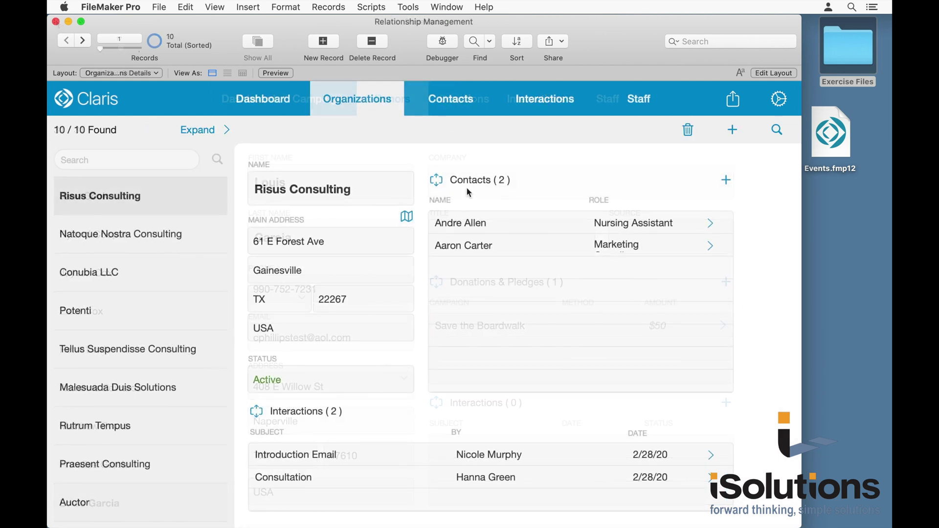
pyautogui.click(436, 179)
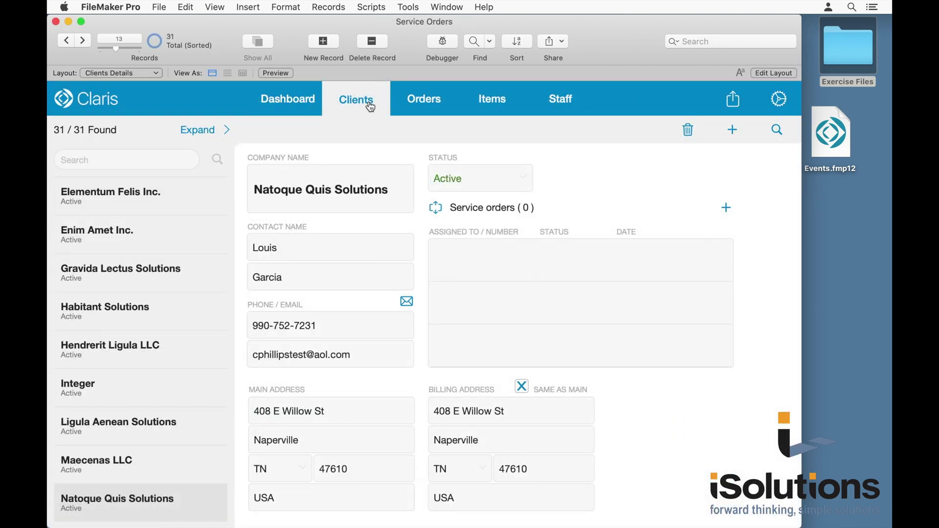
# - In Service Orders, show all ten orders and then the 18 staff records
pyautogui.click(420, 101)
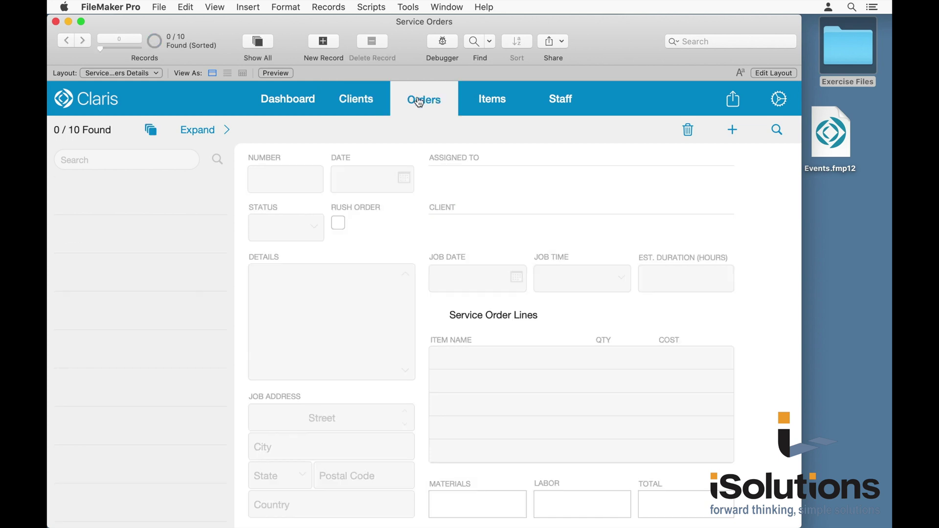
pyautogui.click(151, 129)
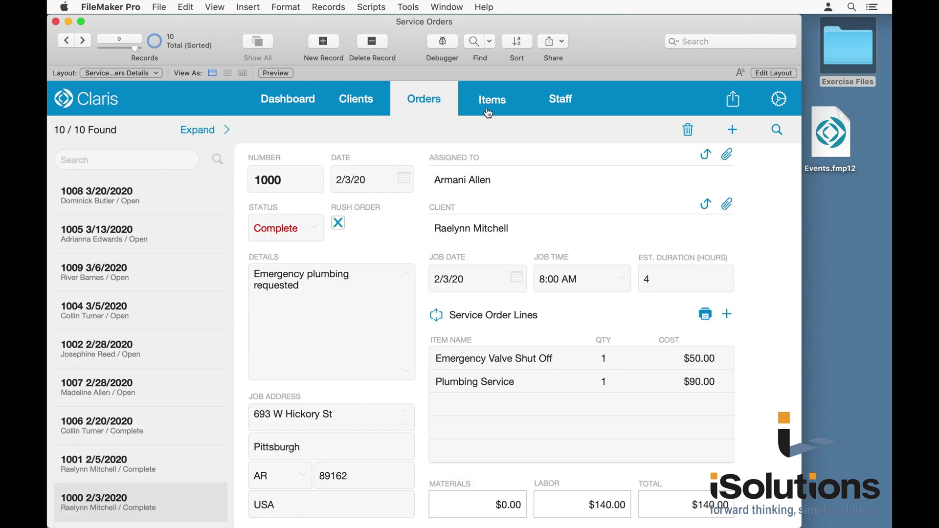
pyautogui.click(562, 105)
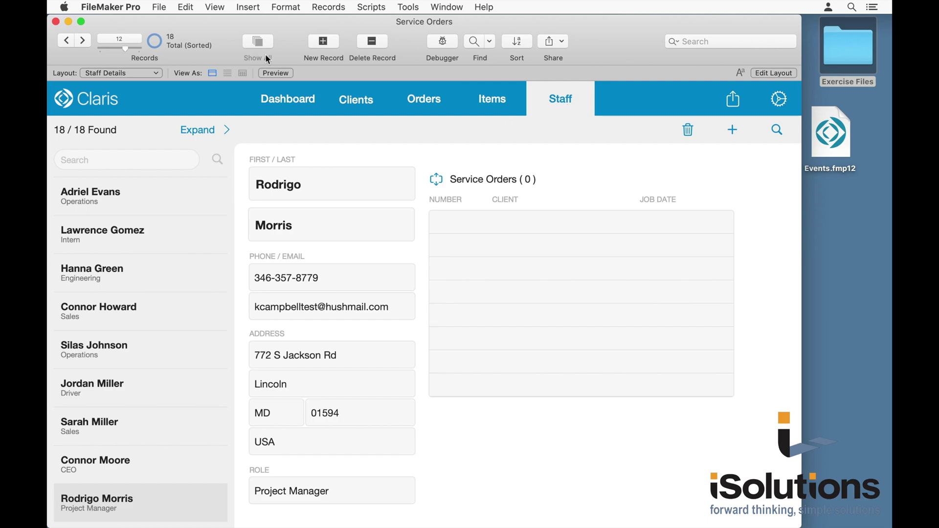